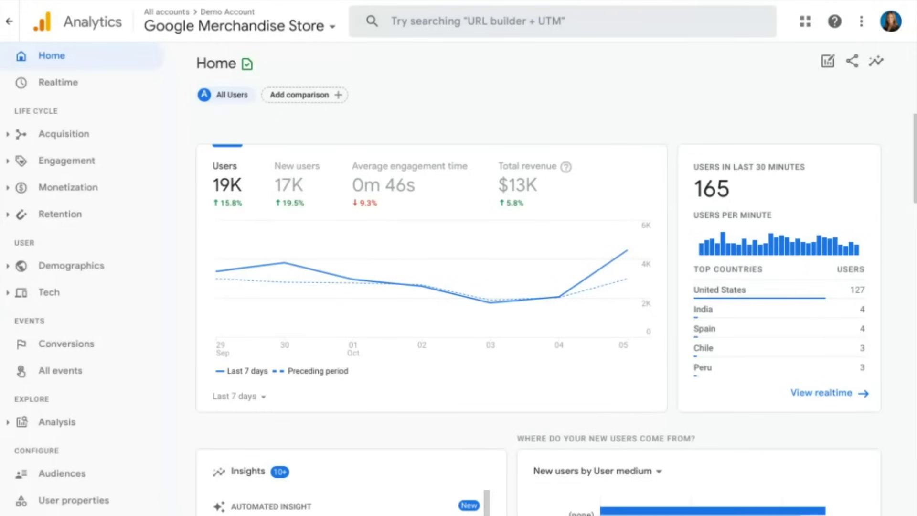
- Scroll through the current report, then open and dismiss the report search suggestions
mouse_move(315, 235)
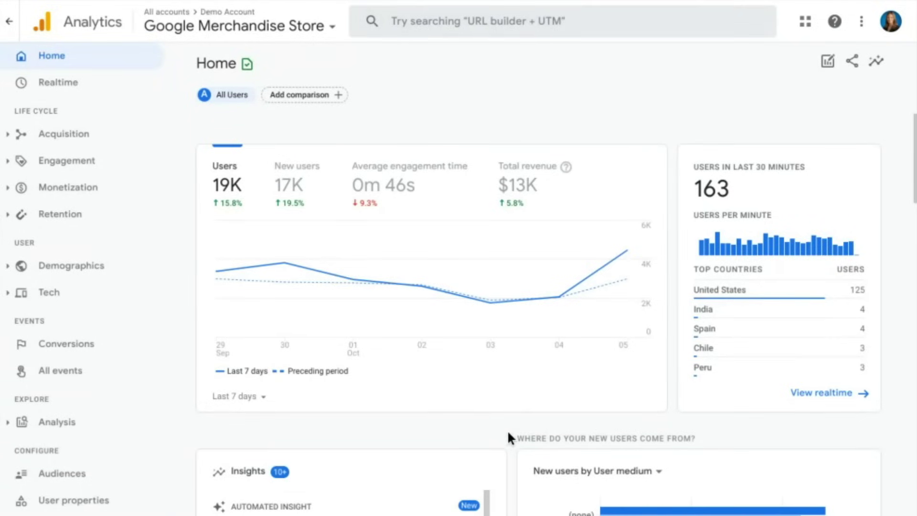
scroll(508, 432, "down", 5)
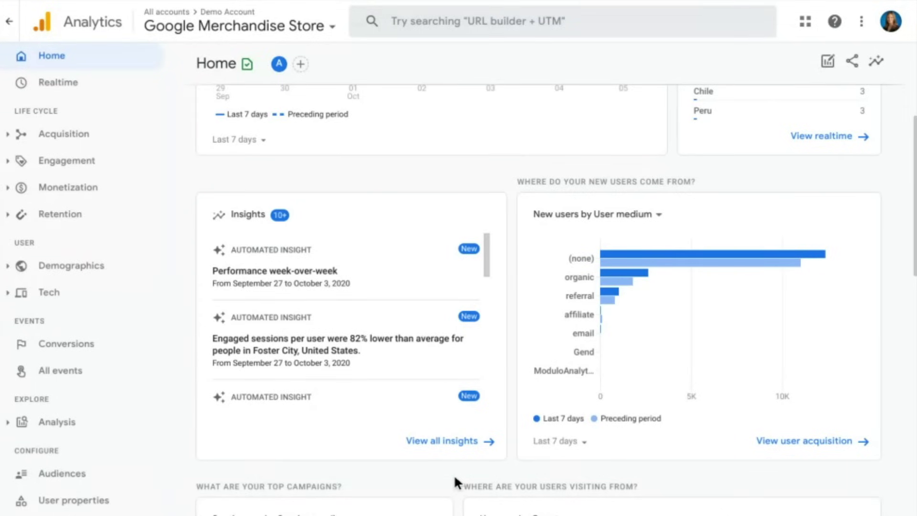
scroll(454, 479, "down", 4)
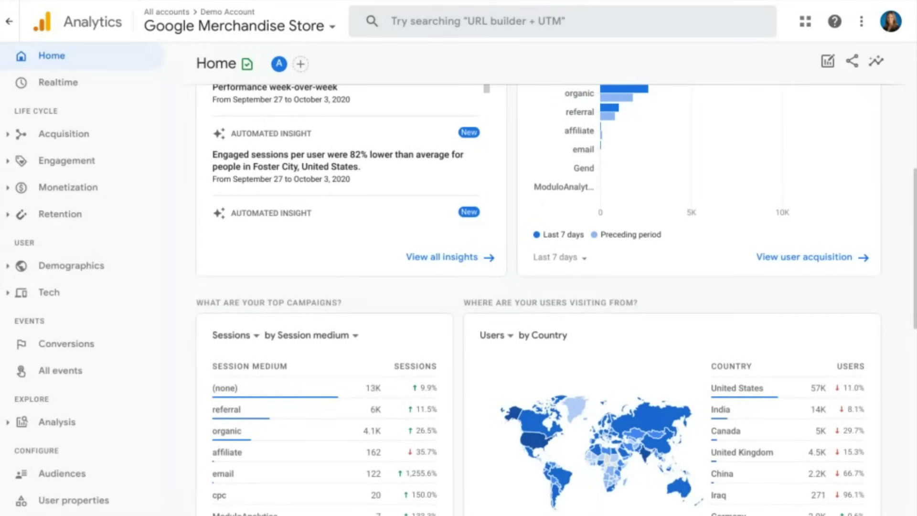
scroll(538, 296, "up", 8)
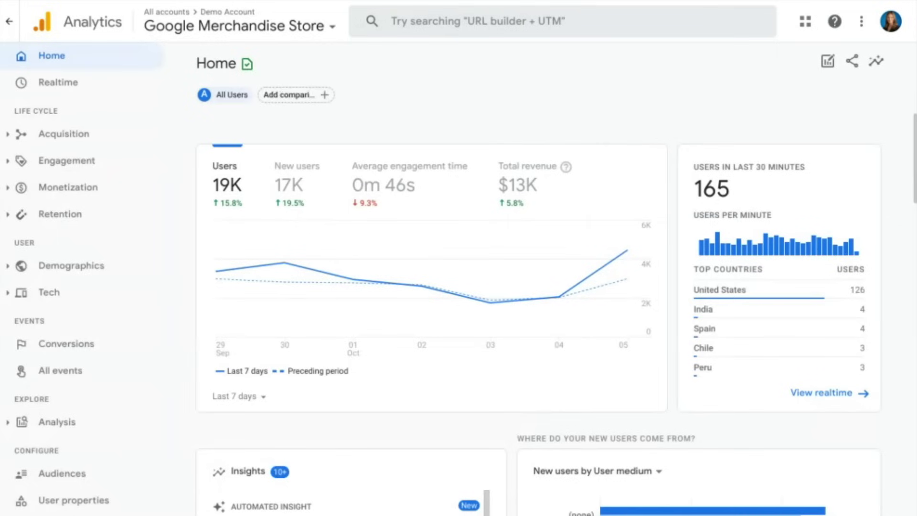
left_click(506, 22)
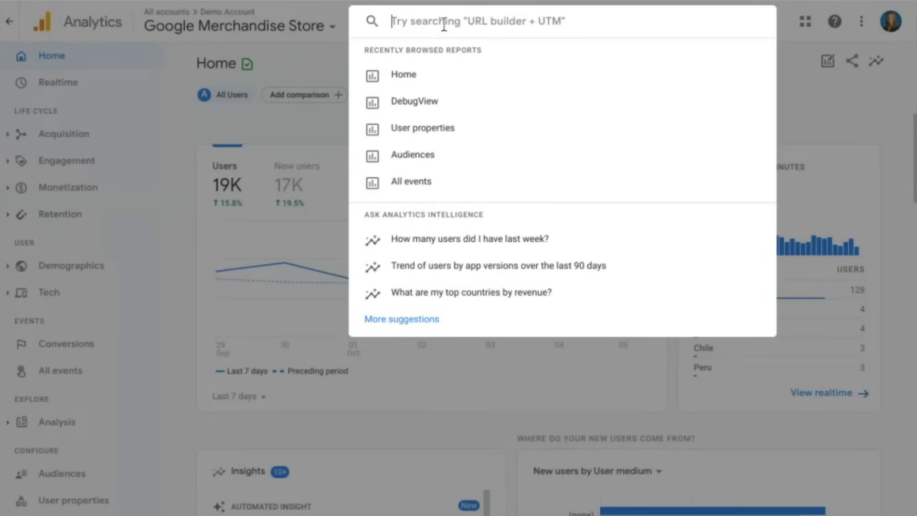
left_click(280, 59)
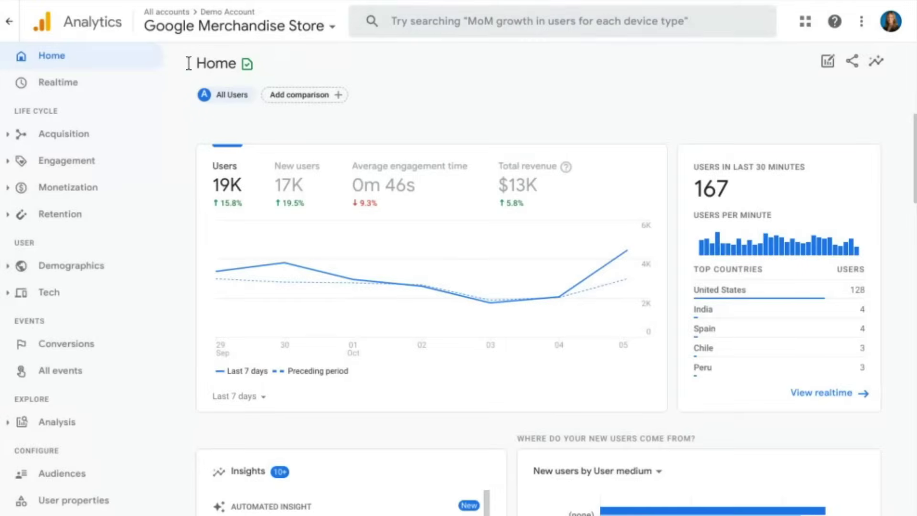
- Open the Realtime overview and scroll through its cards, showing 163 users in the last 30 minutes
left_click(74, 91)
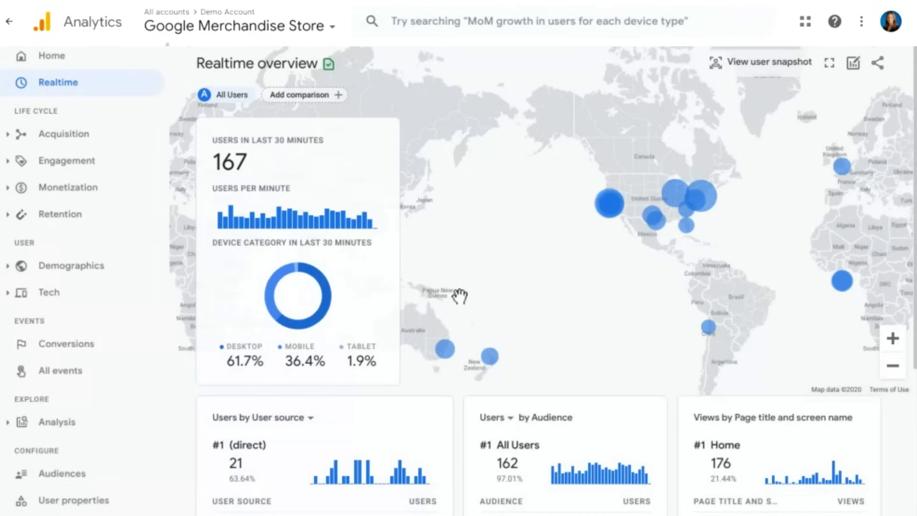
scroll(462, 296, "down", 3)
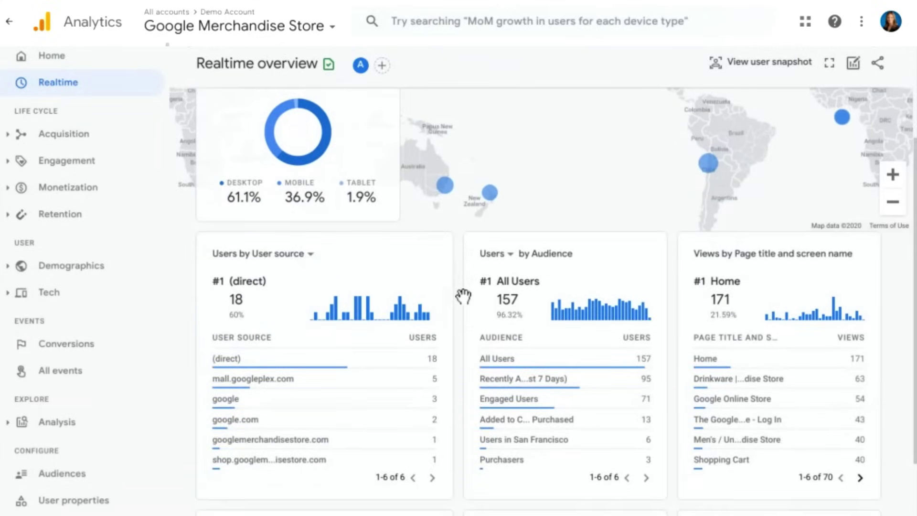
scroll(454, 295, "down", 1)
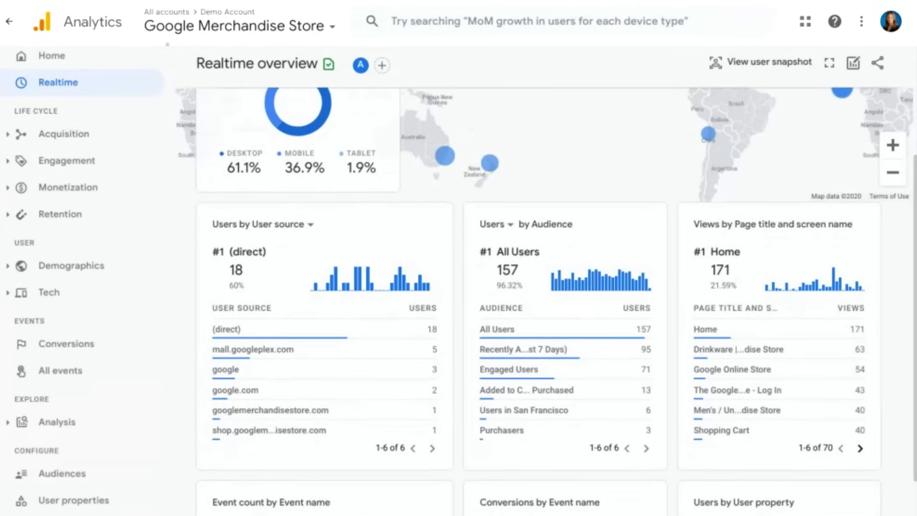
scroll(453, 294, "down", 1)
scroll(546, 301, "down", 1)
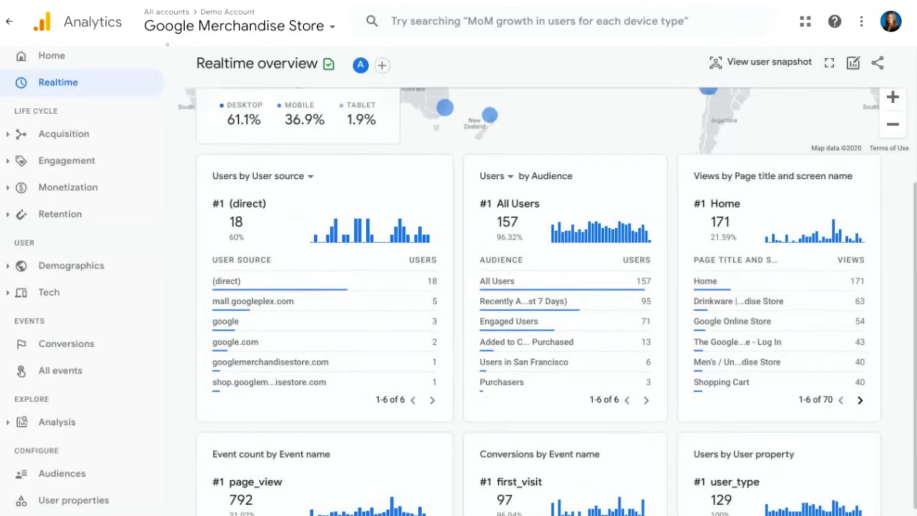
scroll(546, 300, "down", 6)
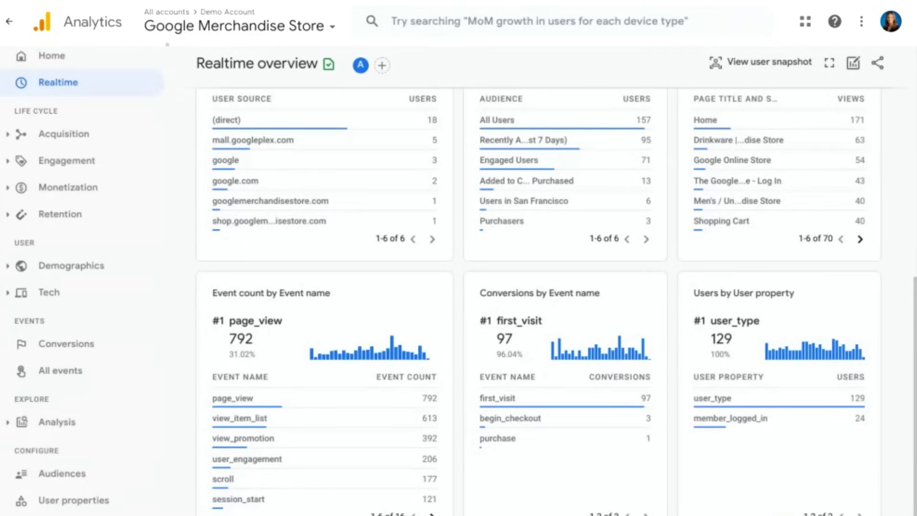
scroll(543, 279, "up", 10)
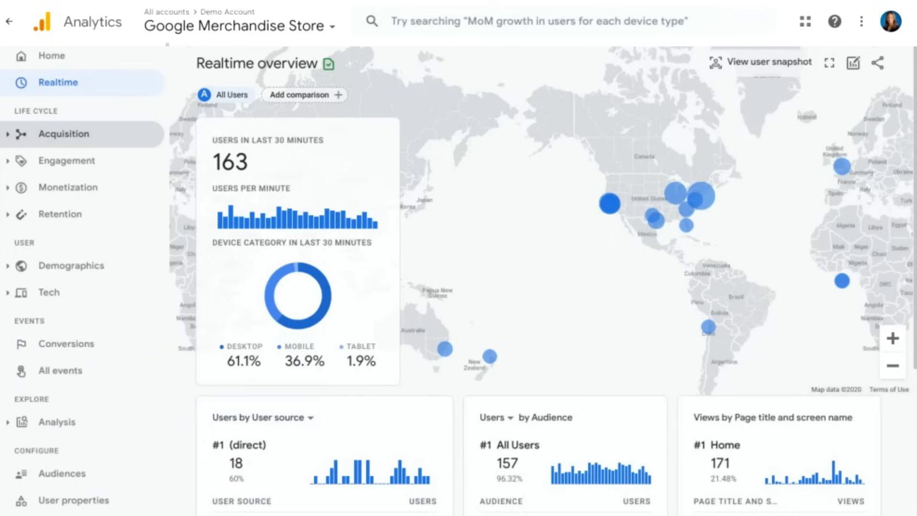
- Open the Acquisition overview report and scroll down to the new users by medium
left_click(102, 138)
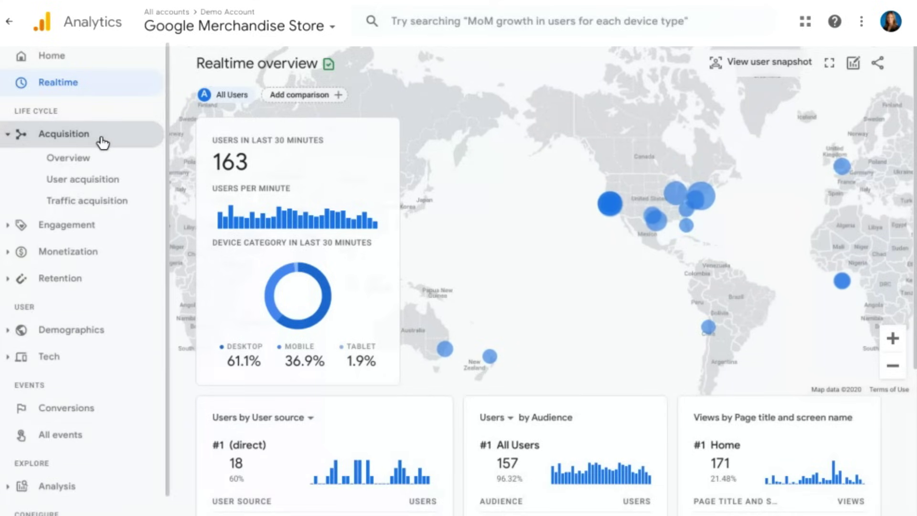
left_click(107, 163)
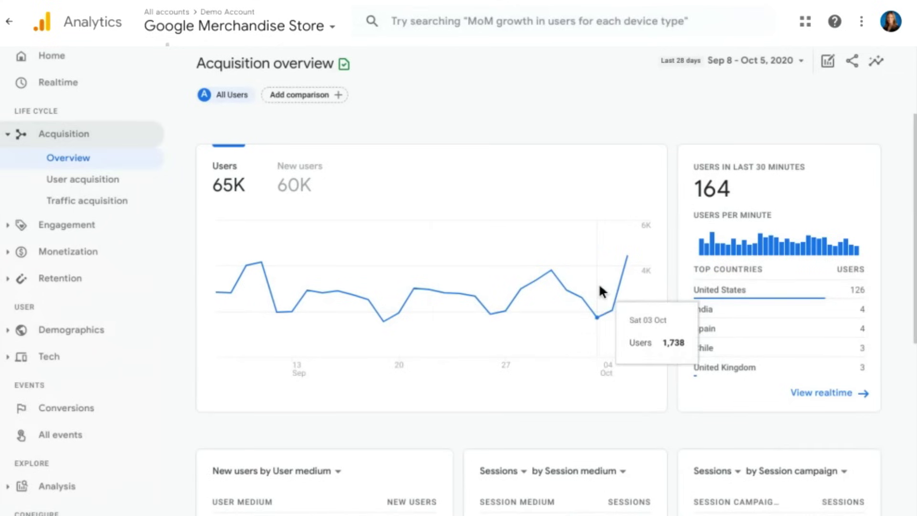
scroll(597, 282, "down", 7)
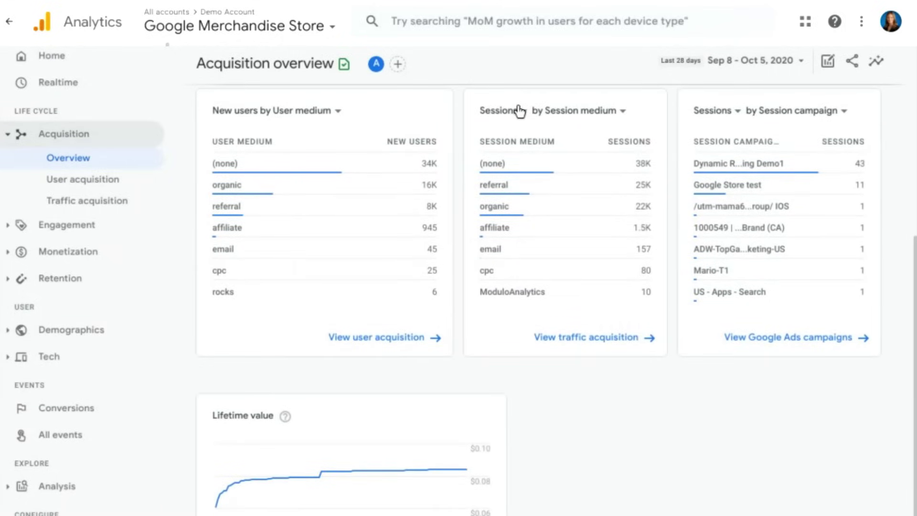
- Show the alternative dimensions for the sessions table, then close the list unchanged
mouse_move(521, 114)
left_click(622, 110)
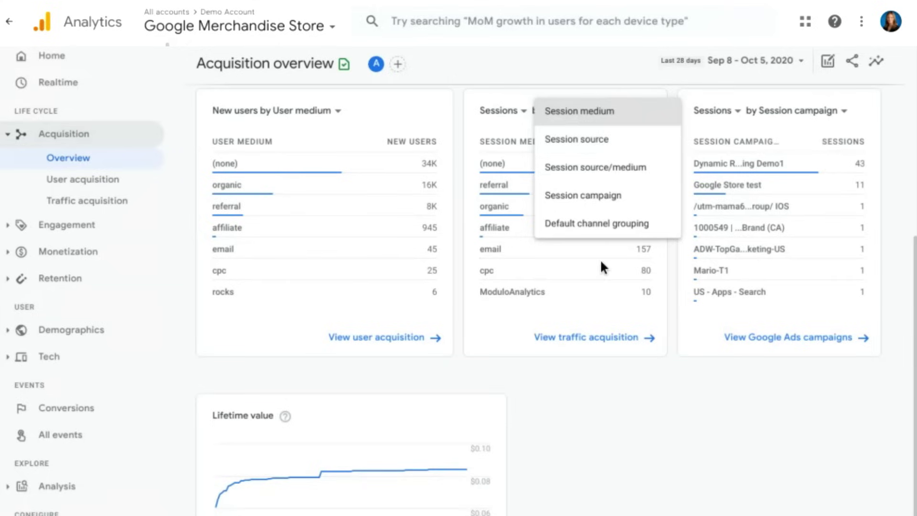
left_click(562, 455)
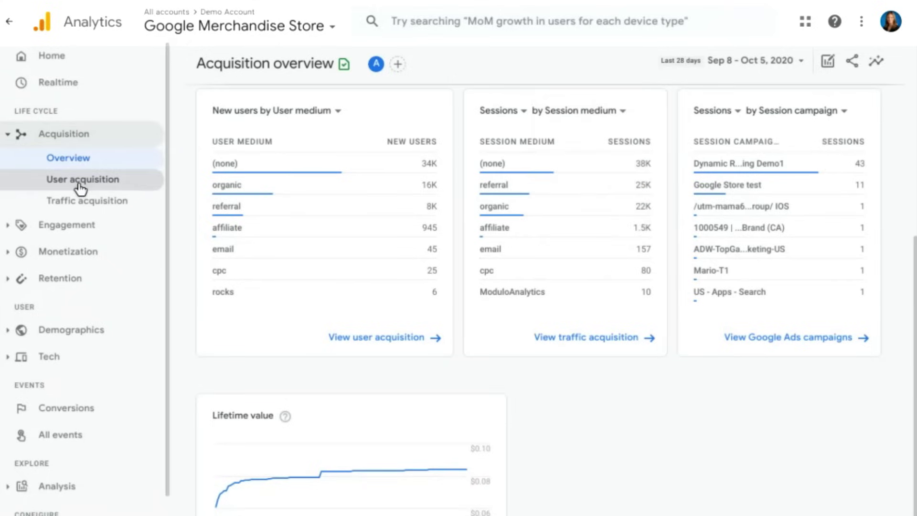
left_click(122, 190)
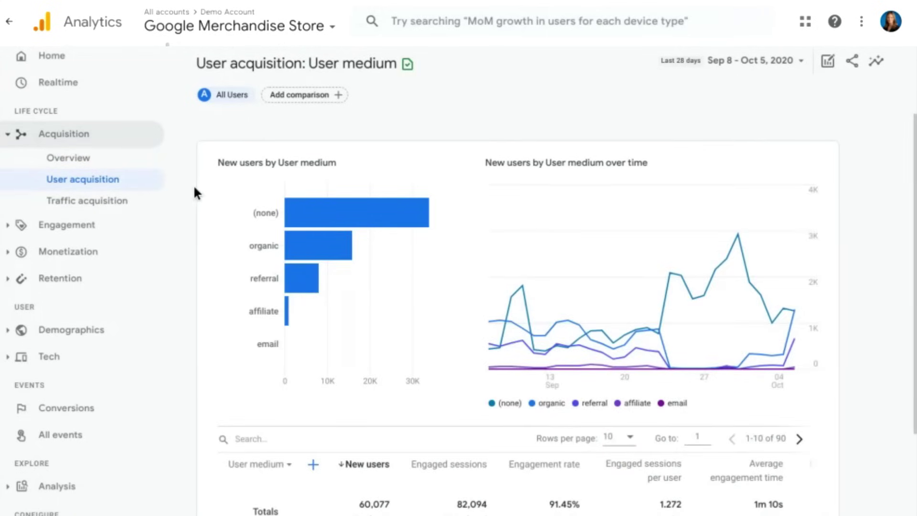
scroll(194, 189, "down", 5)
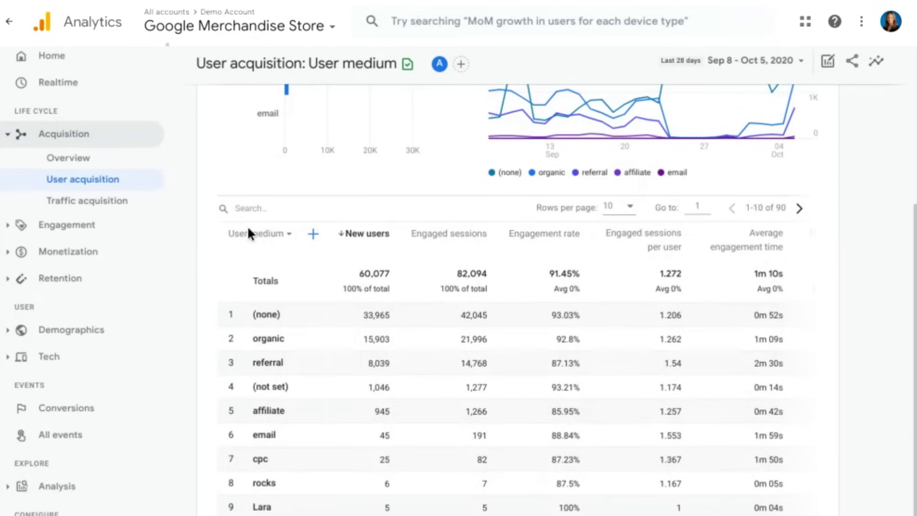
left_click(290, 238)
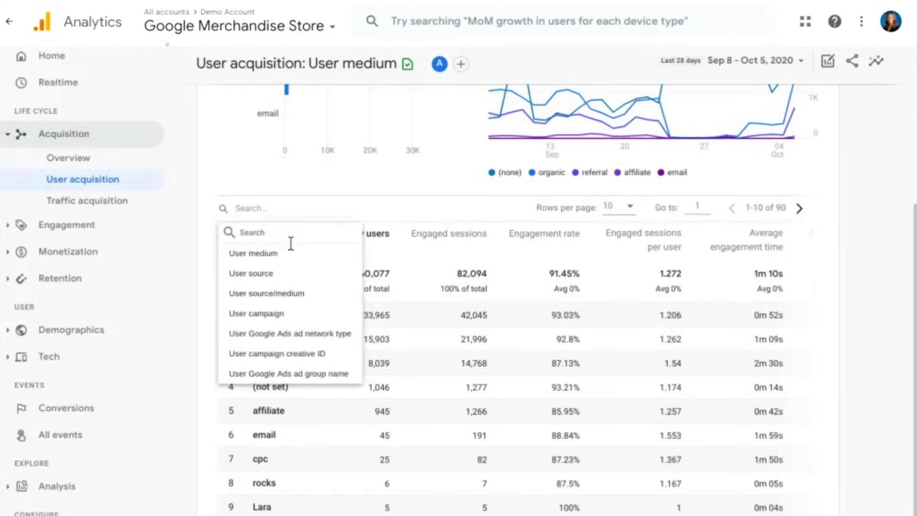
left_click(380, 197)
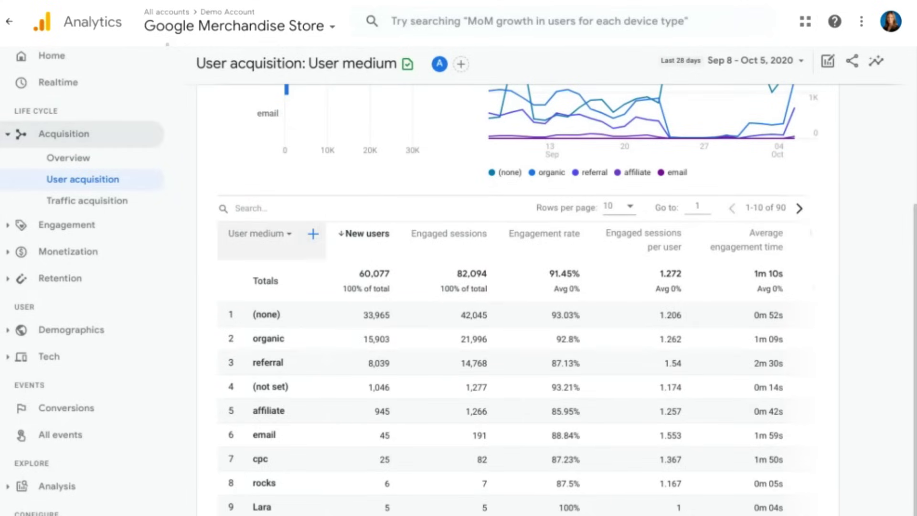
left_click(312, 233)
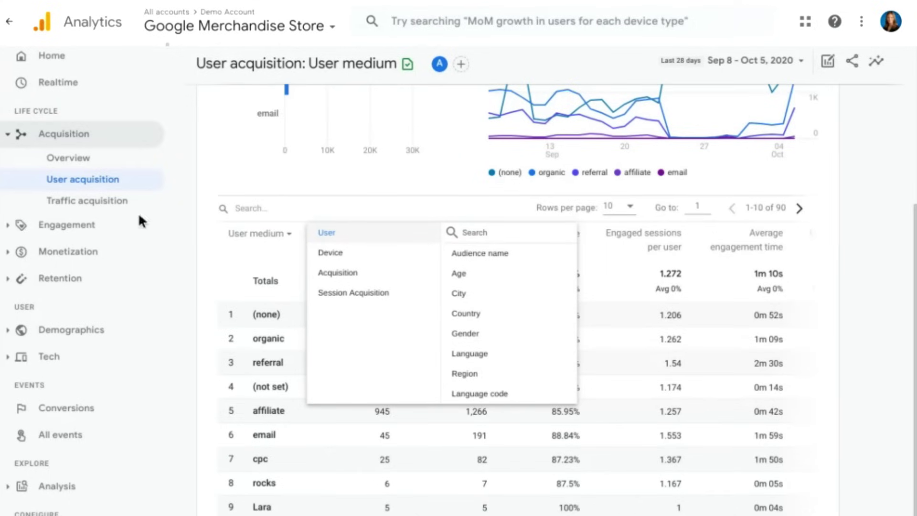
left_click(108, 230)
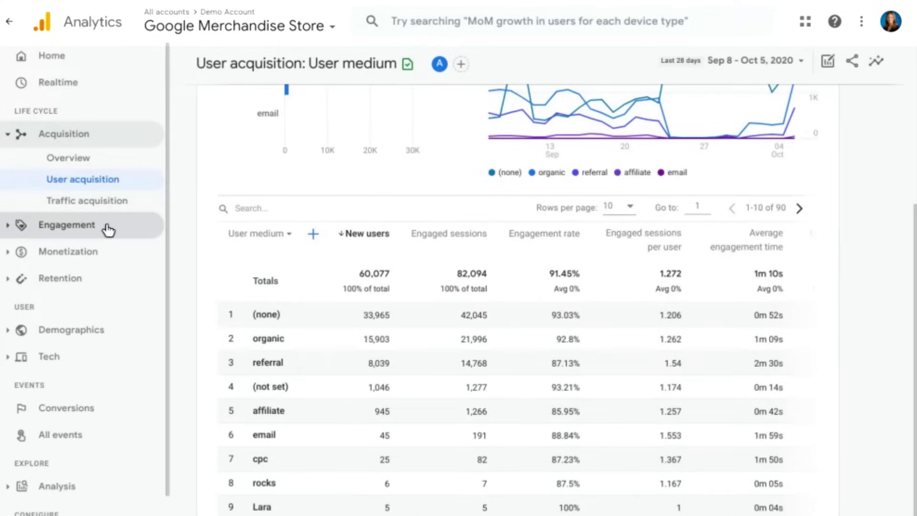
- Open the Engagement overview and Events report, then the Monetization overview
left_click(108, 231)
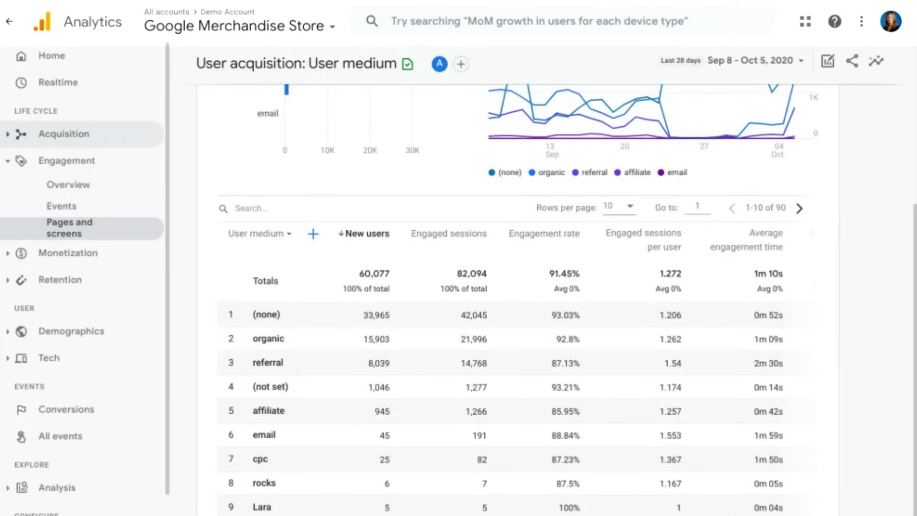
left_click(91, 196)
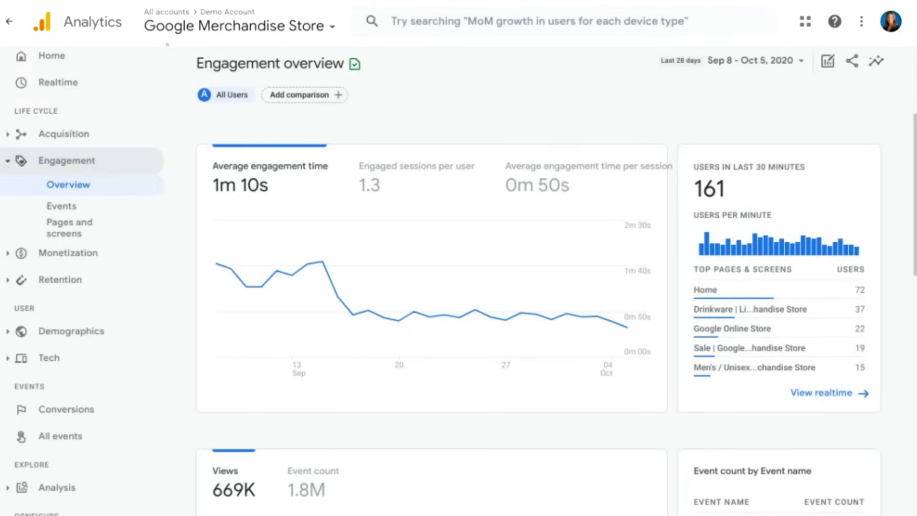
left_click(117, 210)
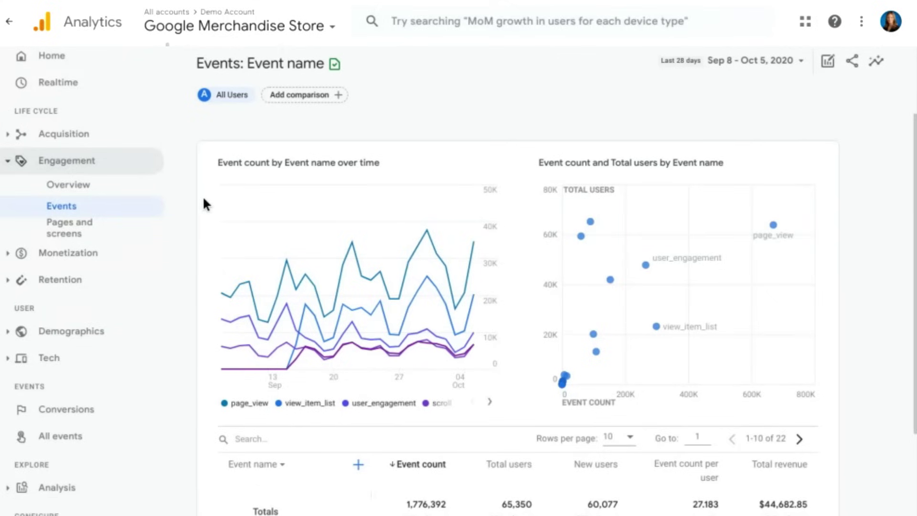
left_click(90, 257)
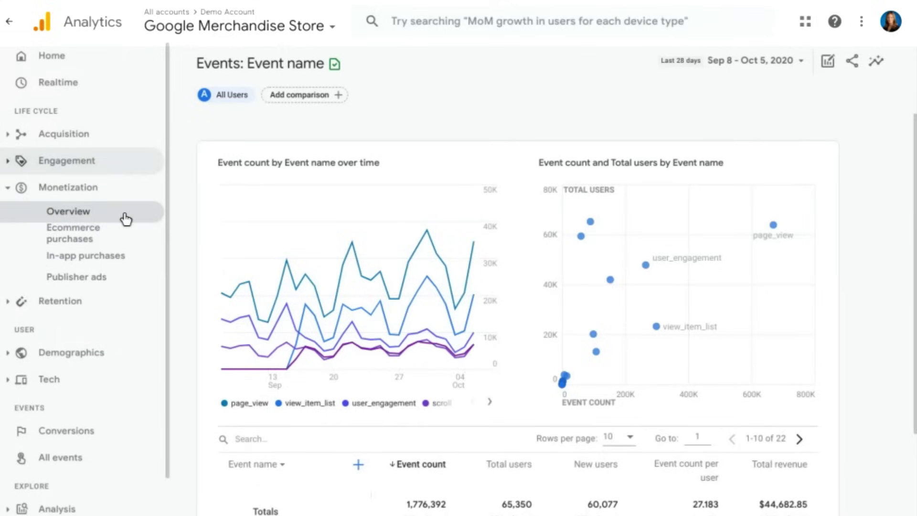
left_click(125, 219)
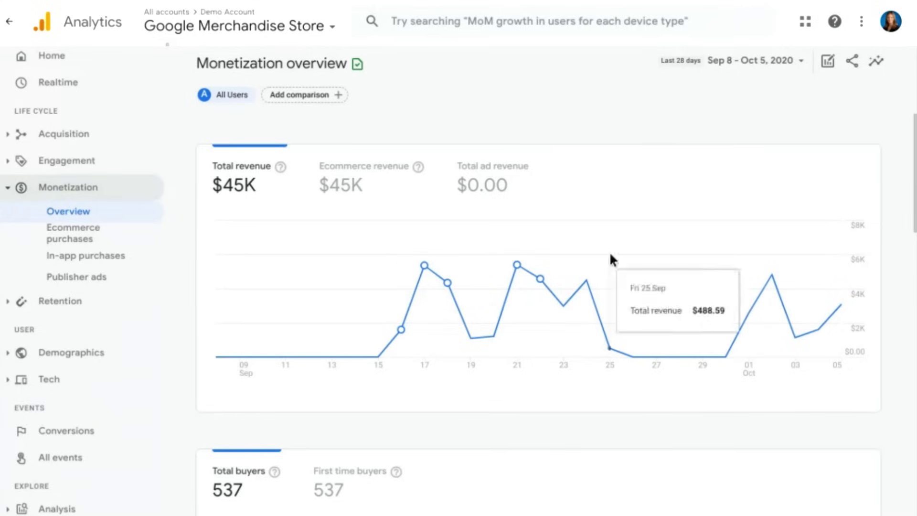
- Scroll the Monetization overview to $0.69 average purchase revenue per user and purchases by item name
scroll(180, 361, "down", 8)
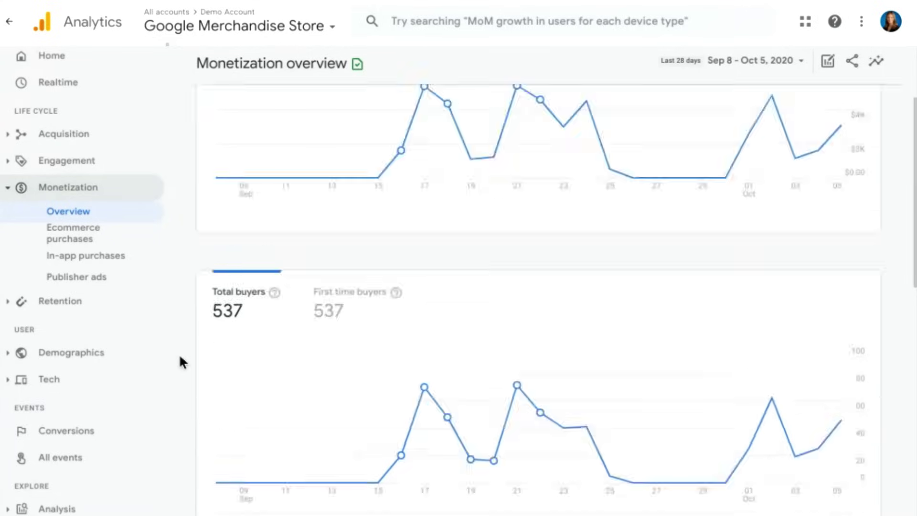
scroll(179, 362, "down", 4)
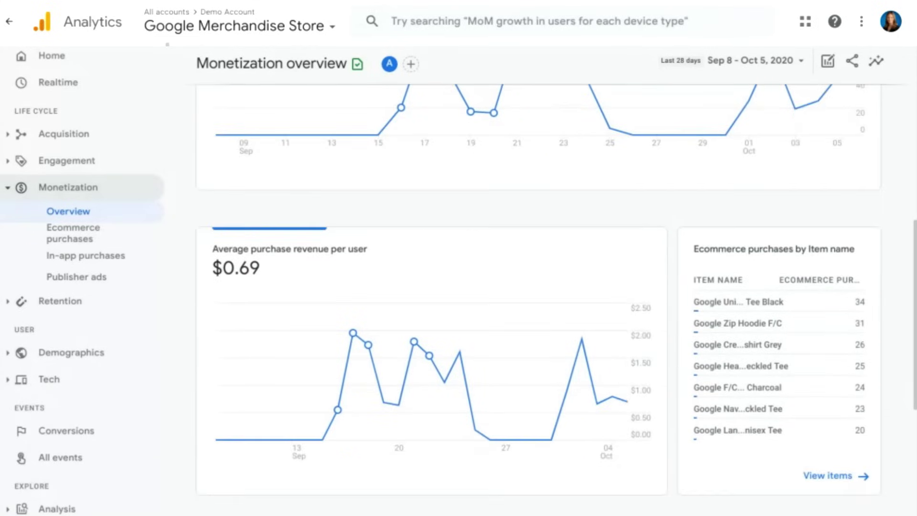
- Open the Ecommerce purchases report and scroll to its item table of 381 items
scroll(179, 361, "down", 2)
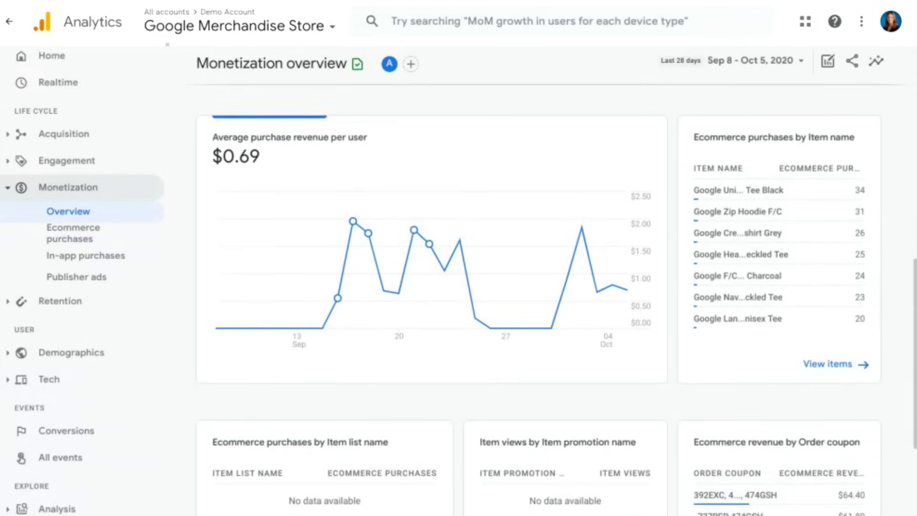
left_click(134, 240)
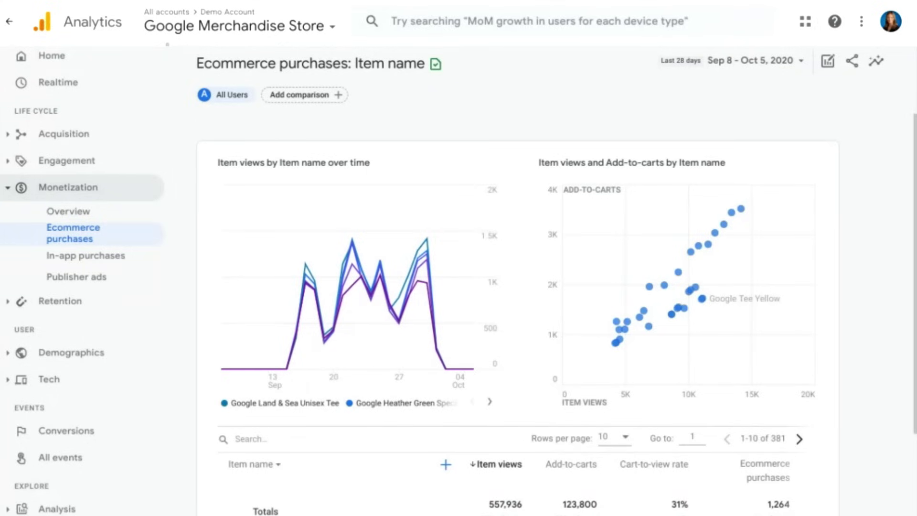
scroll(557, 300, "down", 5)
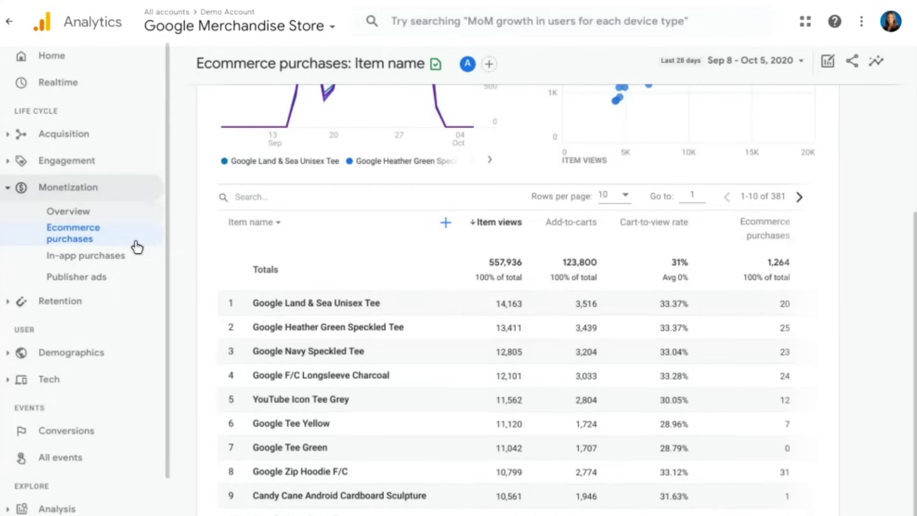
left_click(119, 300)
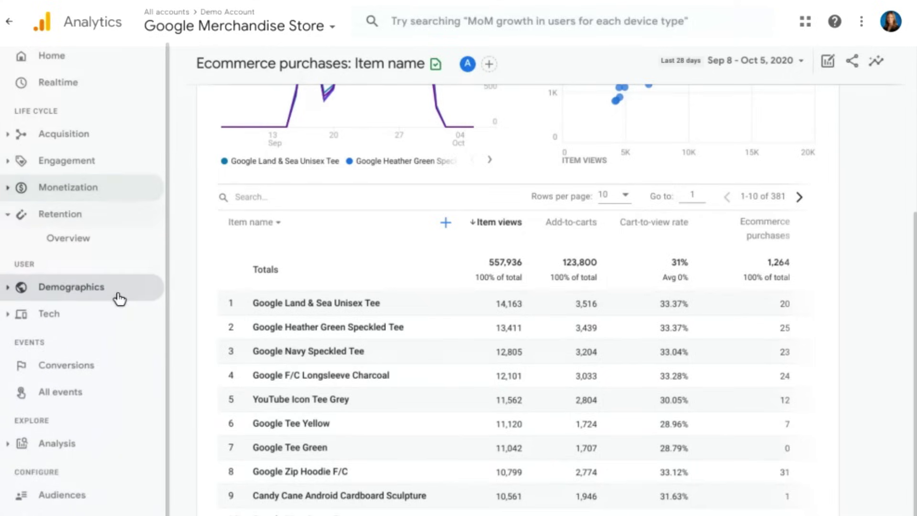
- Open the Retention overview and scroll down to the cohort retention and engagement charts
left_click(94, 245)
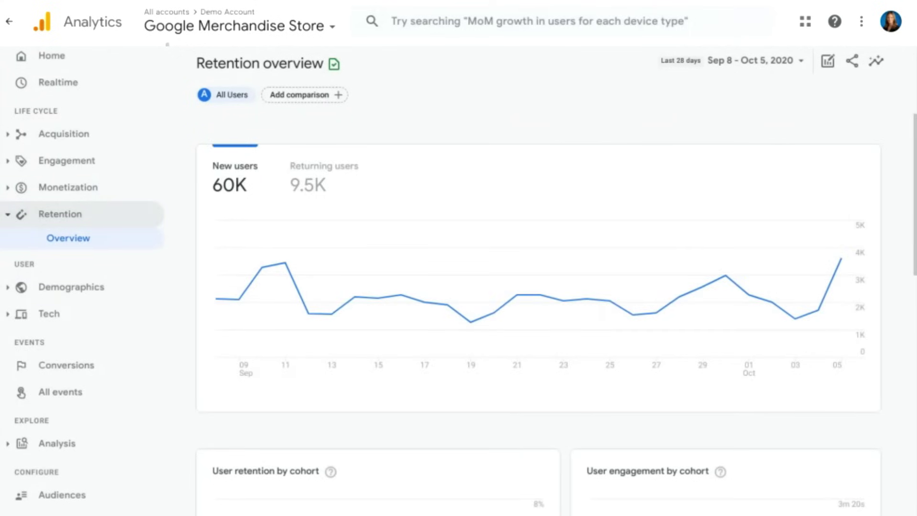
scroll(556, 294, "down", 7)
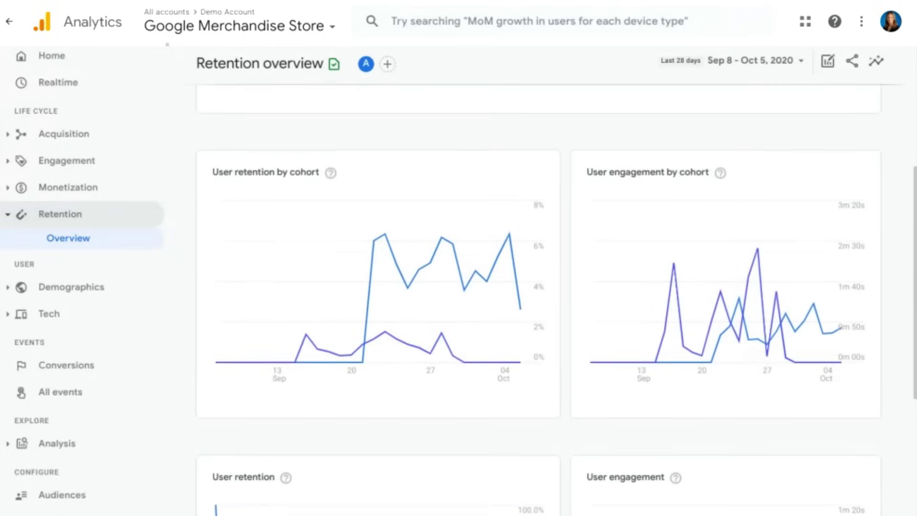
scroll(556, 295, "down", 1)
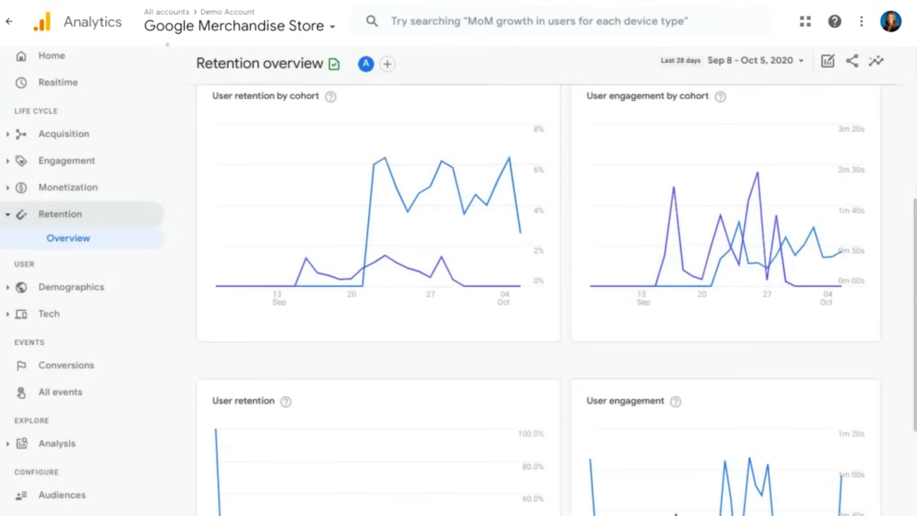
left_click(140, 297)
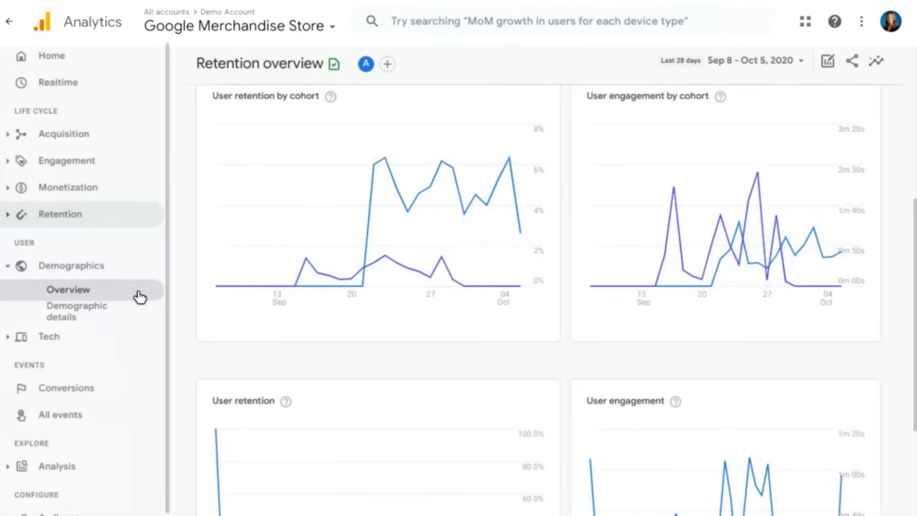
- Review the Demographics overview cards by city, gender, age and language, then open the Tech overview
left_click(85, 297)
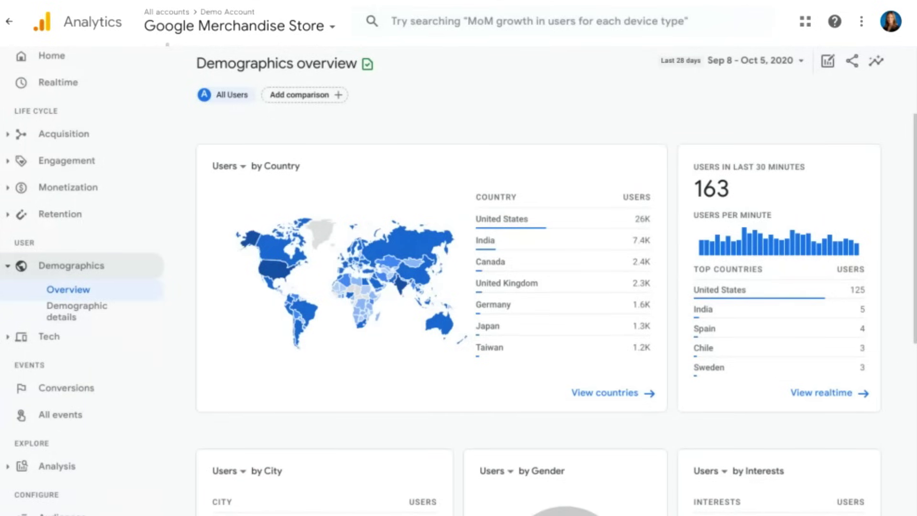
scroll(556, 299, "down", 6)
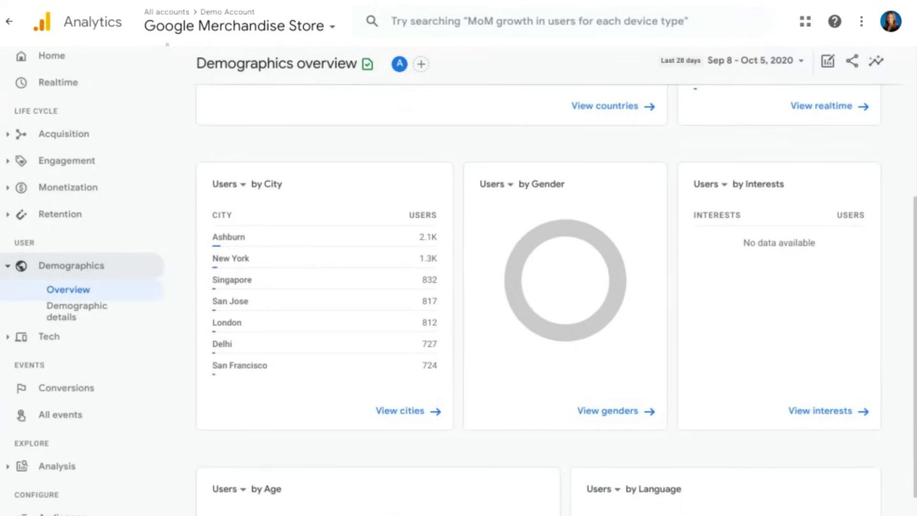
scroll(538, 295, "down", 2)
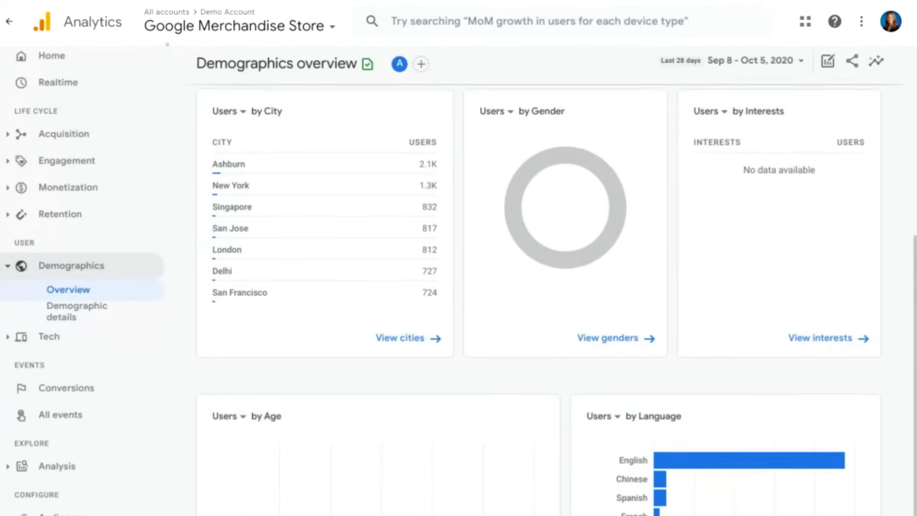
scroll(539, 295, "down", 1)
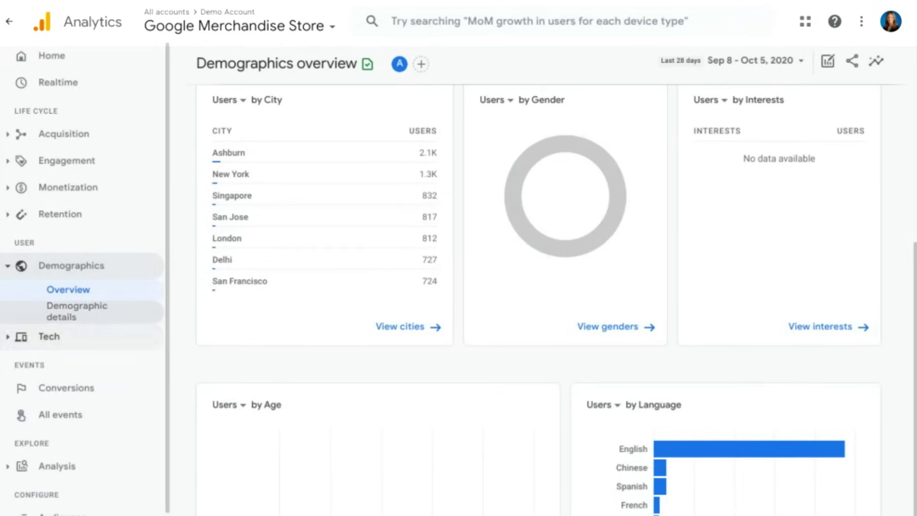
left_click(116, 340)
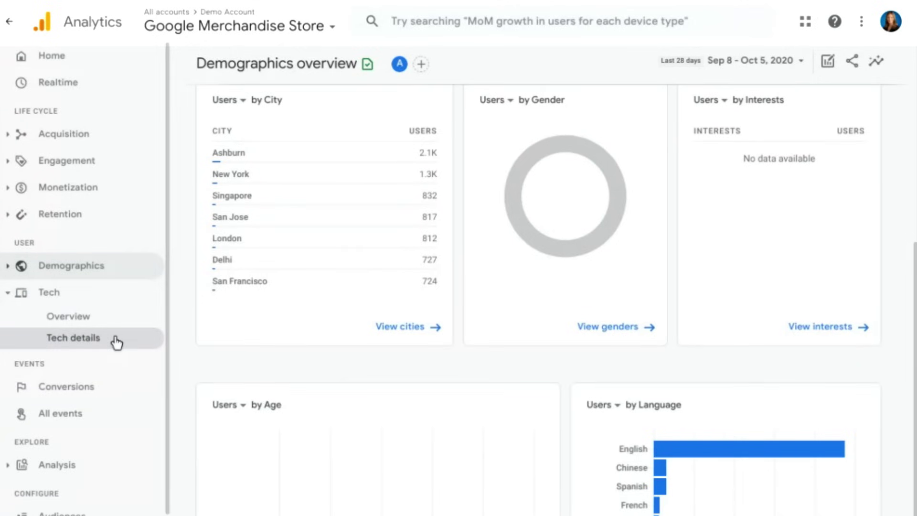
left_click(112, 323)
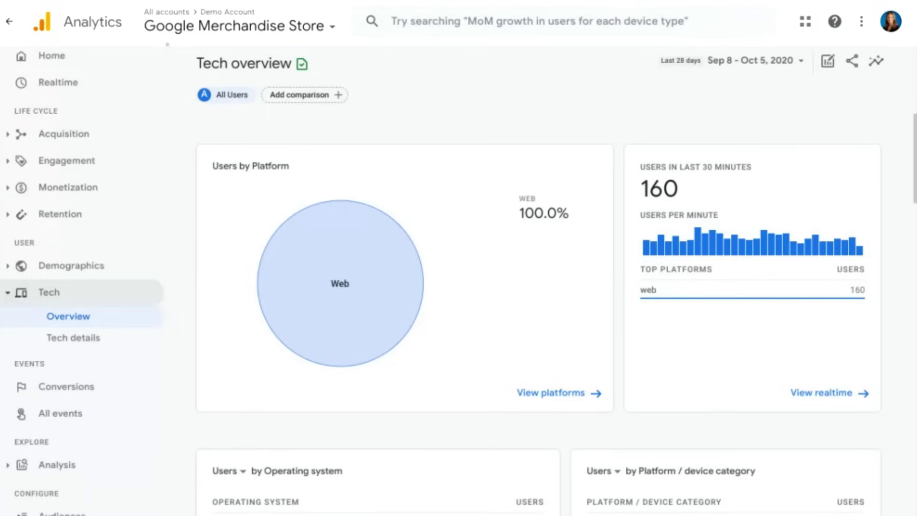
- Scroll to the operating system and platform cards, then open the Conversions report
scroll(553, 301, "down", 7)
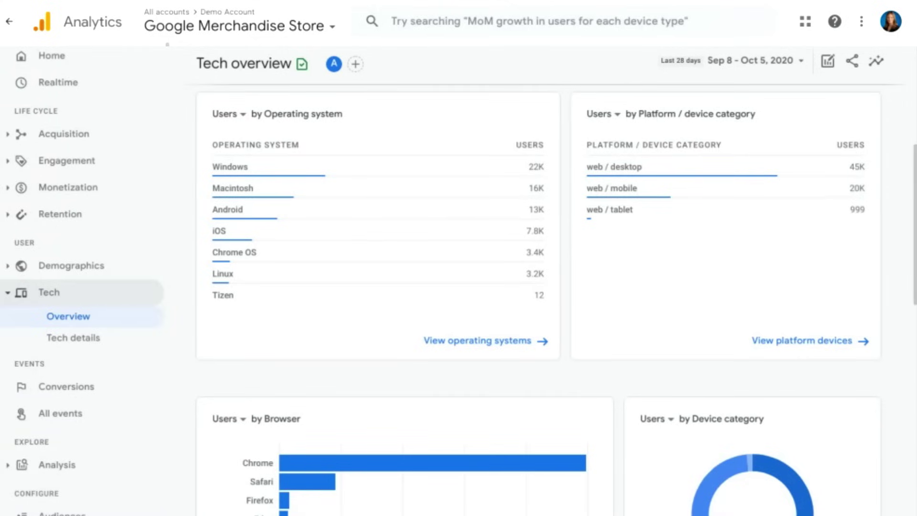
left_click(112, 397)
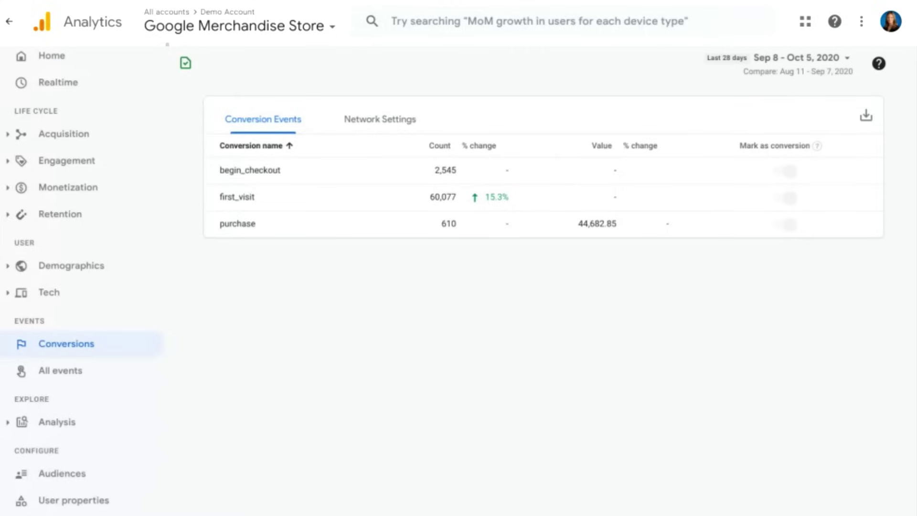
- Open the All events report, scroll its event list, and expand the Analysis group
left_click(99, 380)
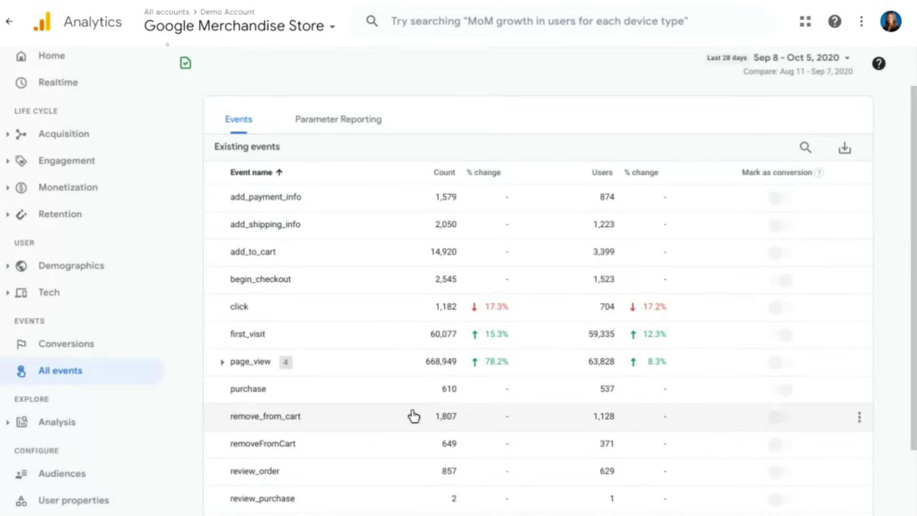
scroll(411, 416, "down", 4)
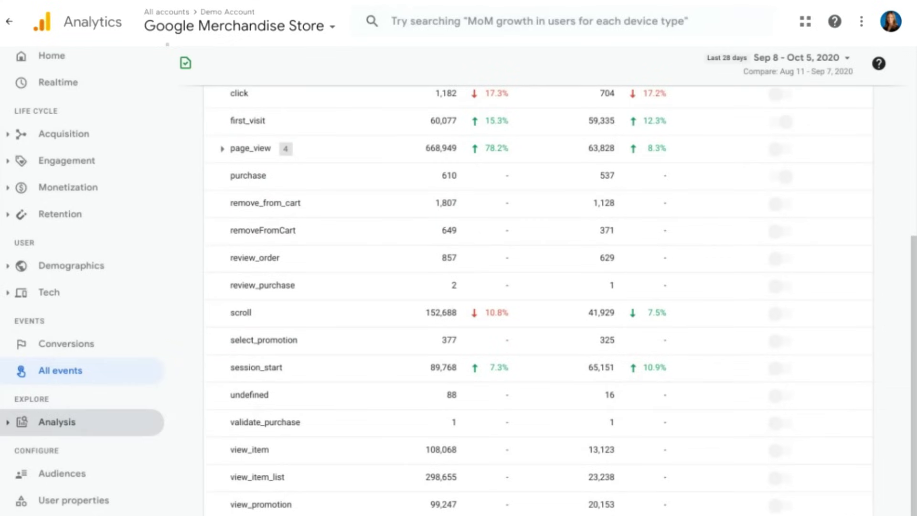
left_click(95, 425)
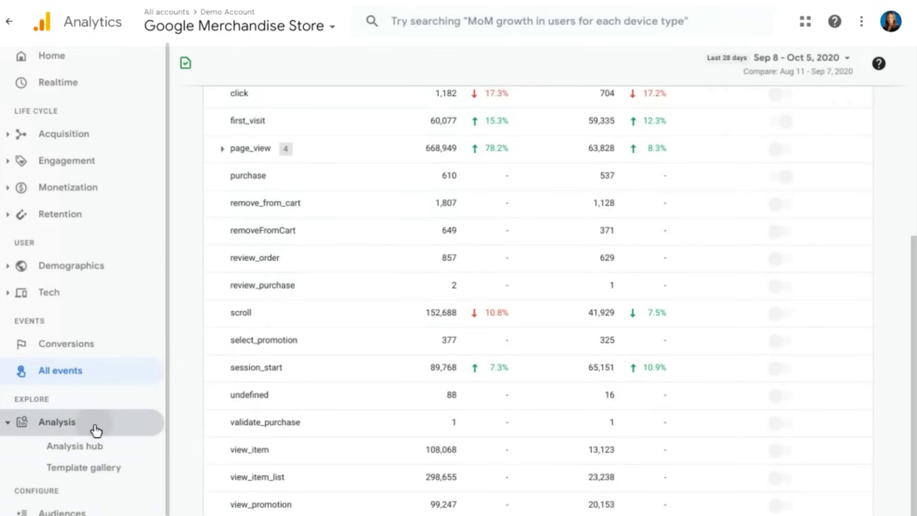
- Open the Analysis hub, browse the template gallery, and start an Acquisition exploration
left_click(111, 445)
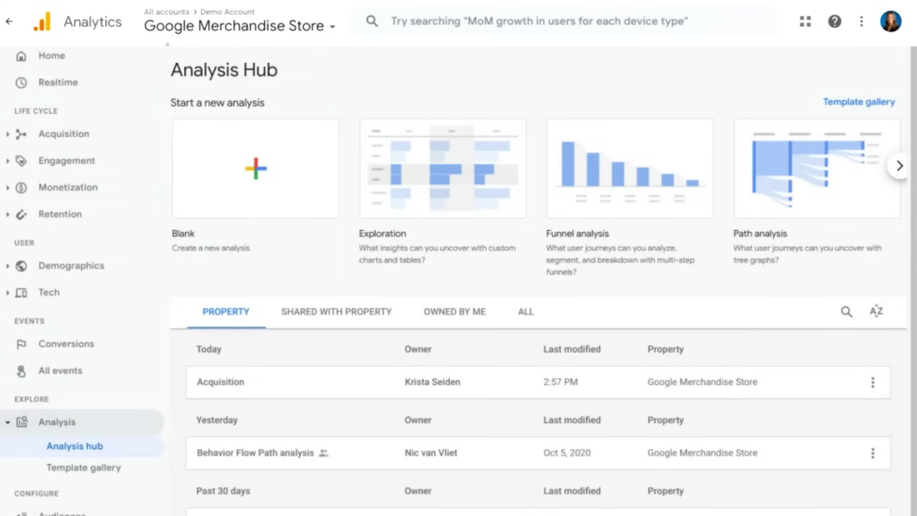
left_click(840, 110)
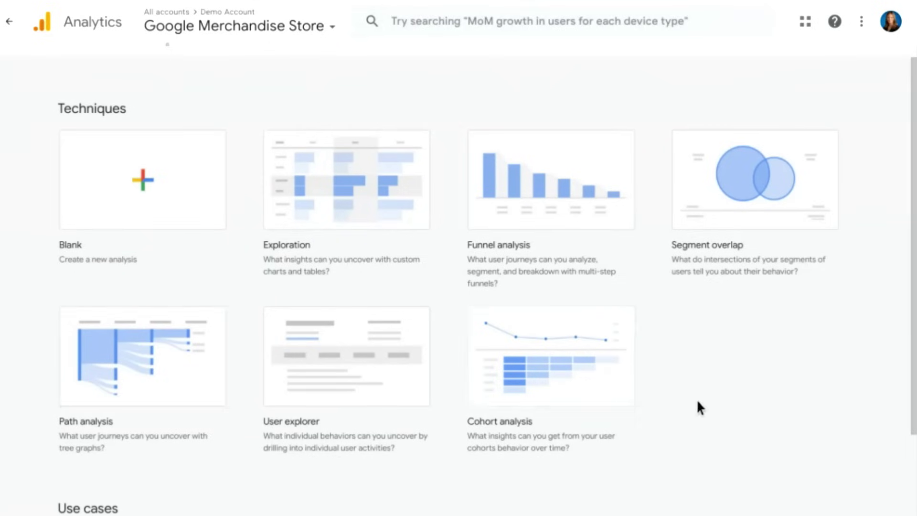
scroll(698, 399, "down", 7)
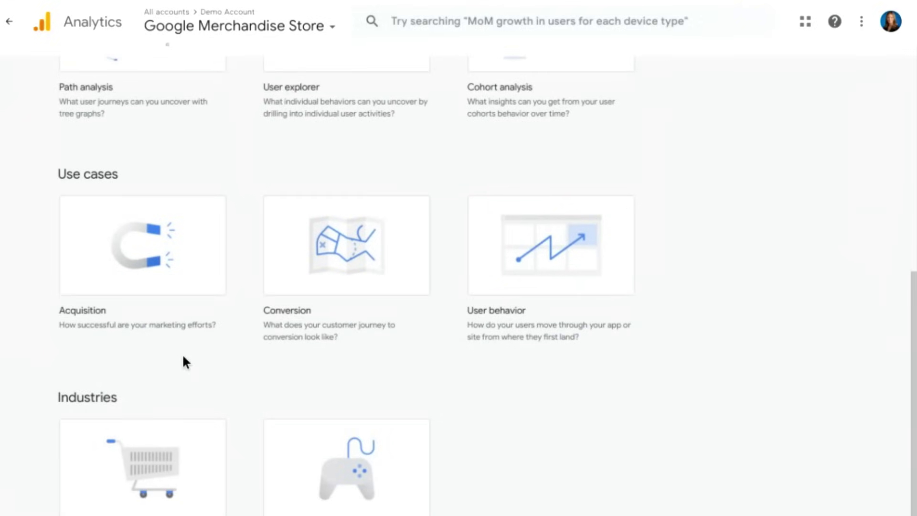
left_click(181, 293)
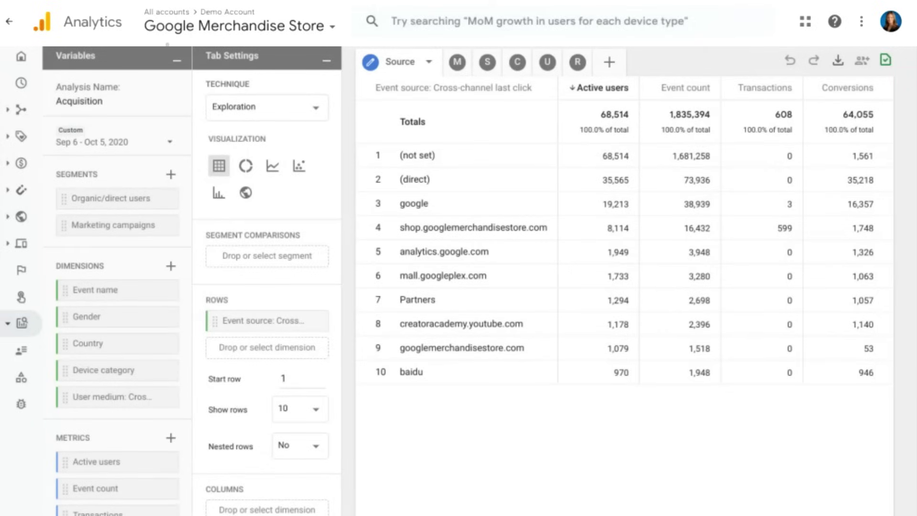
- Open the list of six audiences, then view the user properties
left_click(20, 355)
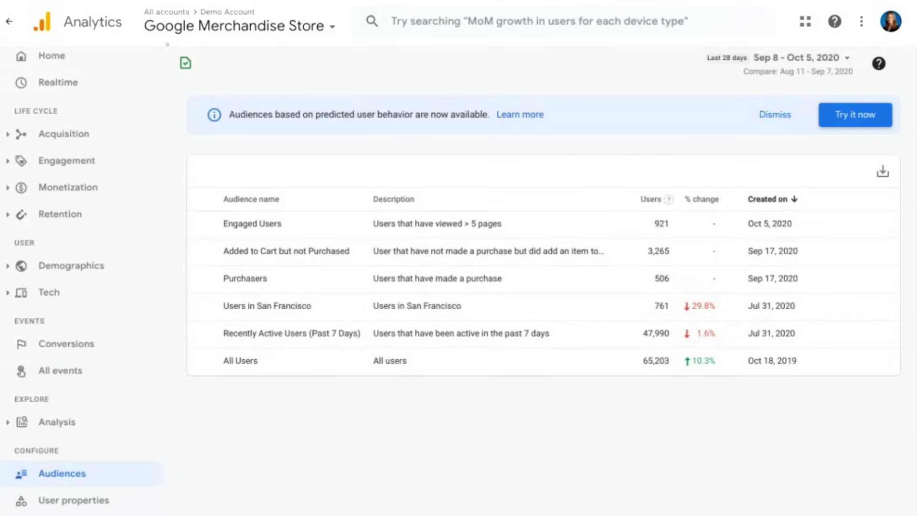
left_click(111, 506)
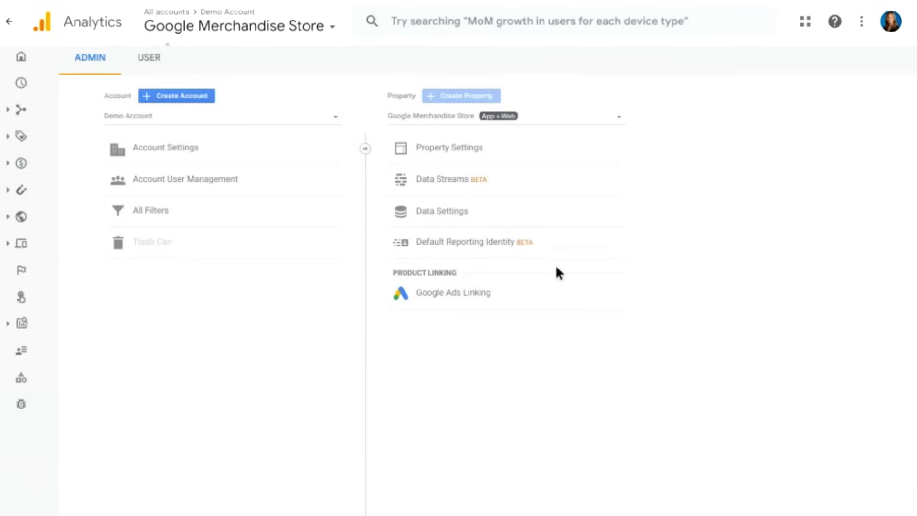
- Review Property Settings, Data Streams and Data Settings, then inspect the North America & Canada Website stream details
left_click(493, 156)
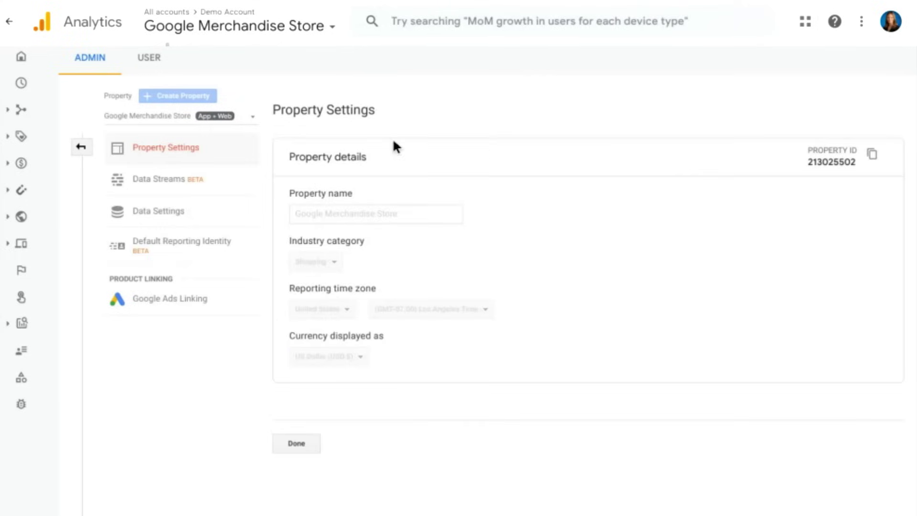
left_click(230, 186)
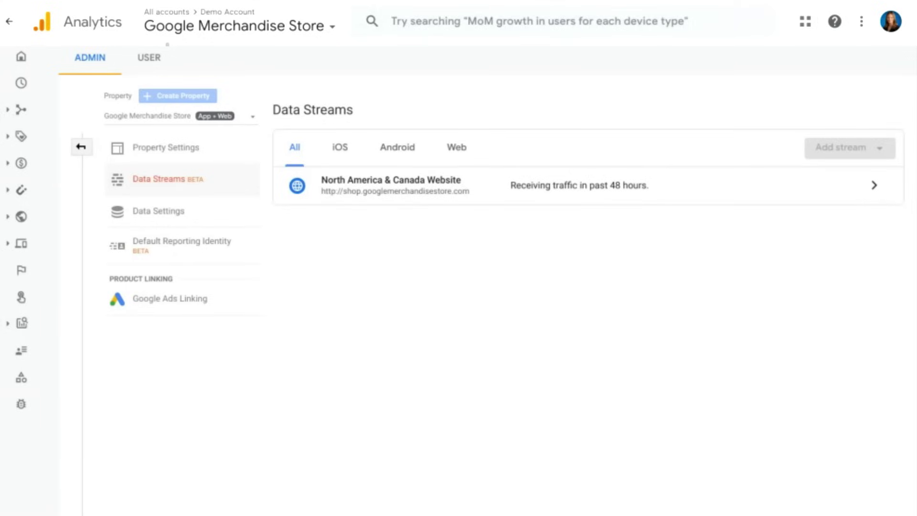
left_click(179, 218)
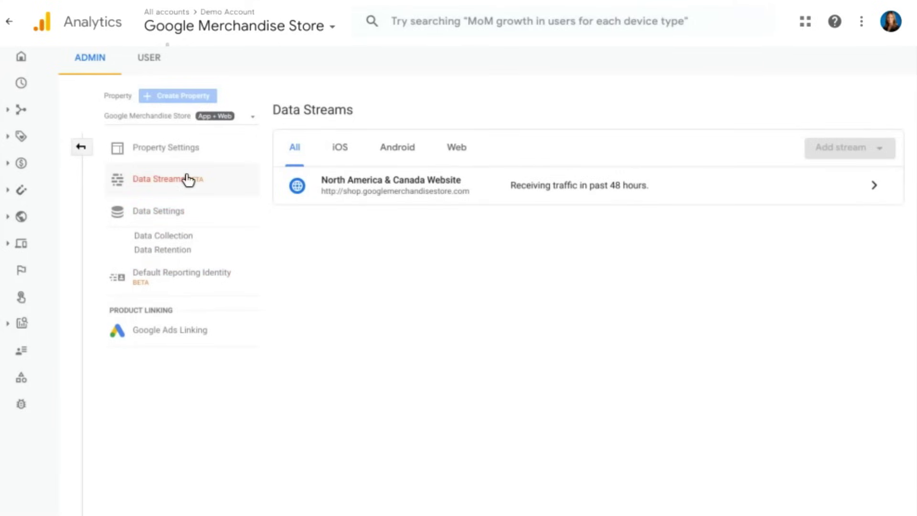
left_click(878, 186)
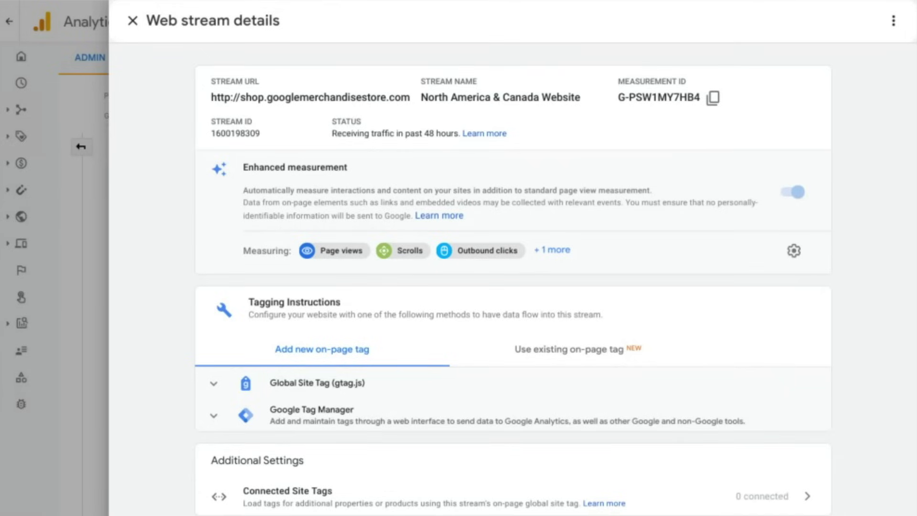
left_click(67, 323)
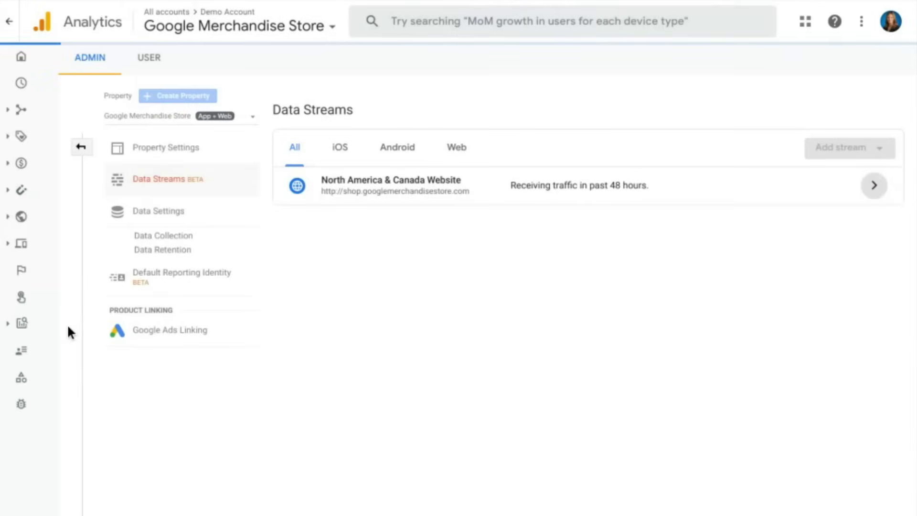
- Go back to the Google Merchandise Store Home overview for Sep 8 – Oct 5, 2020
left_click(28, 66)
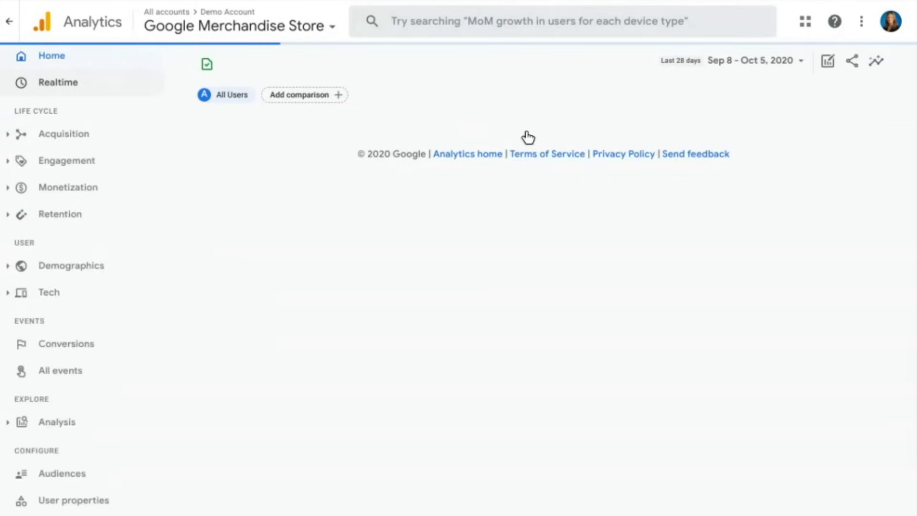